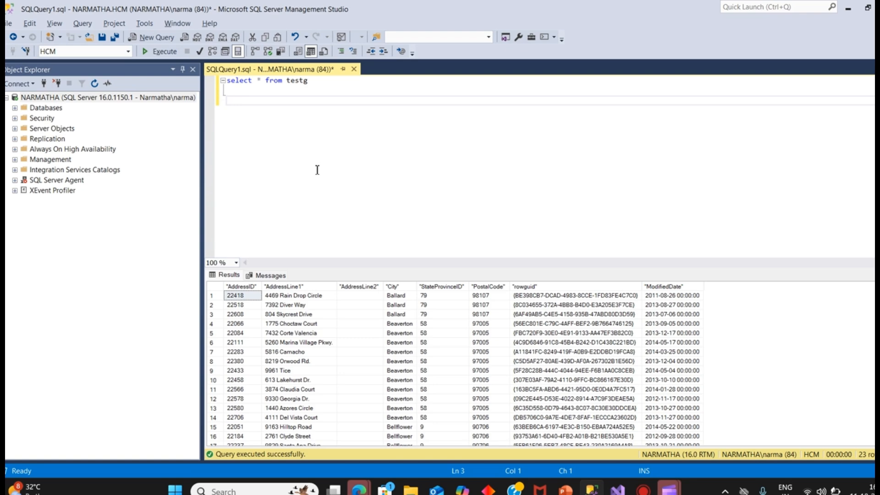
Review the Ballard, Beaverton and Bellflower CSV files in the for each loop ado folder and return to the package.
{"action": "key", "text": "alt+Tab"}
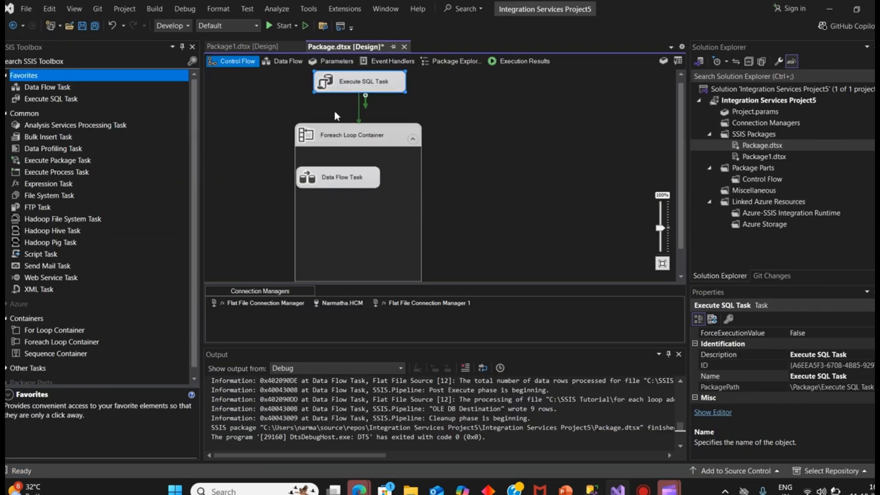
{"action": "left_click", "coordinate": [337, 140]}
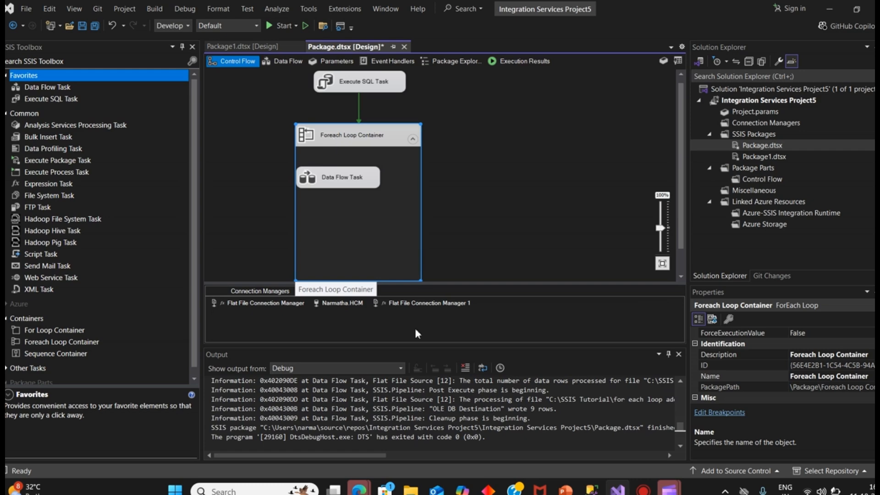
{"action": "mouse_move", "coordinate": [410, 488]}
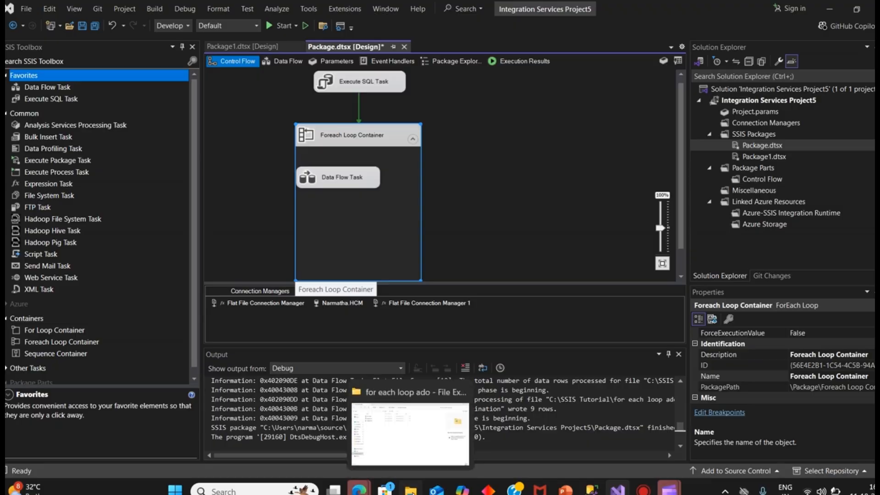
{"action": "left_click", "coordinate": [367, 445]}
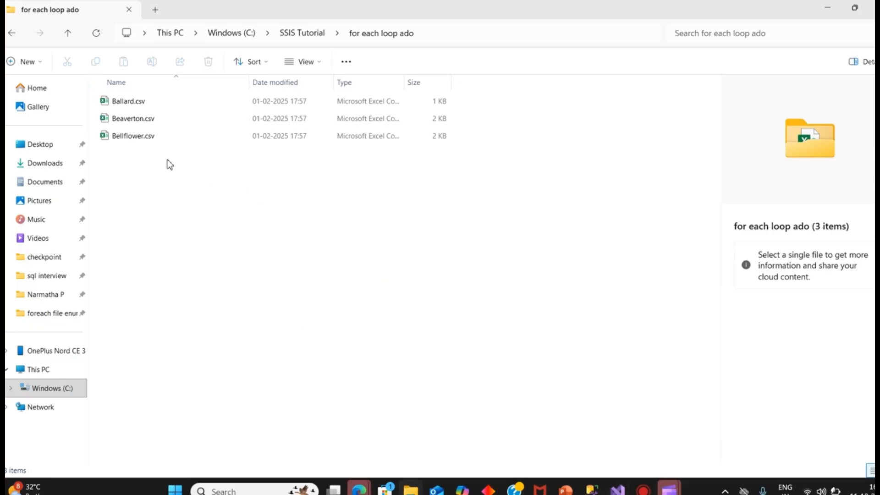
{"action": "left_click", "coordinate": [145, 109]}
{"action": "left_click", "coordinate": [150, 120]}
{"action": "left_click", "coordinate": [152, 138]}
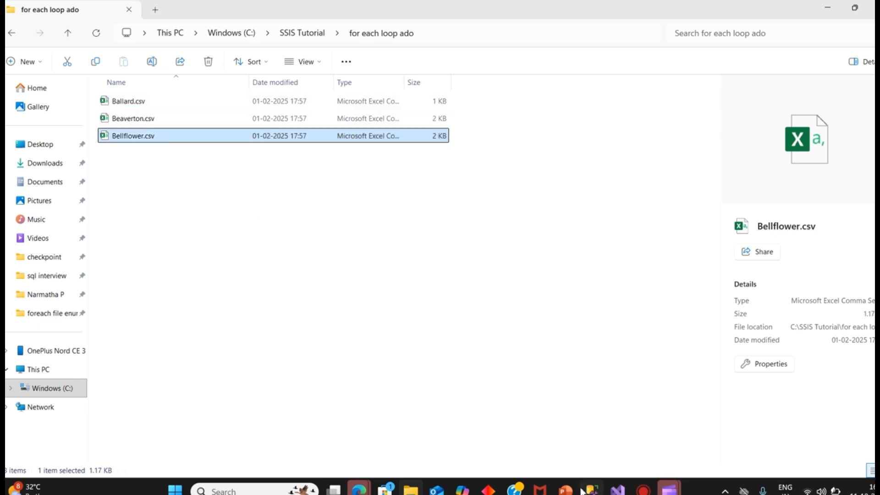
{"action": "mouse_move", "coordinate": [669, 489]}
{"action": "left_click", "coordinate": [618, 489]}
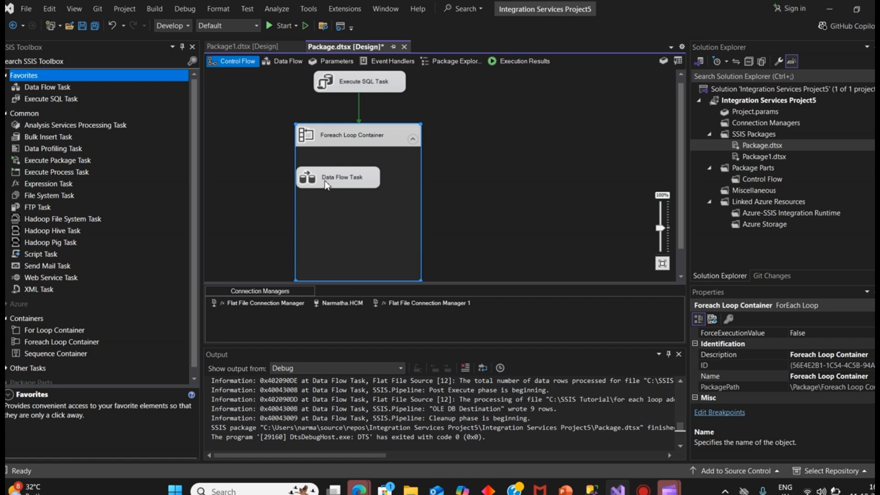
Reposition the Data Flow Task inside the Foreach Loop Container and open it for editing.
{"action": "left_click", "coordinate": [339, 181]}
{"action": "left_click_drag", "start_coordinate": [339, 182], "coordinate": [361, 193]}
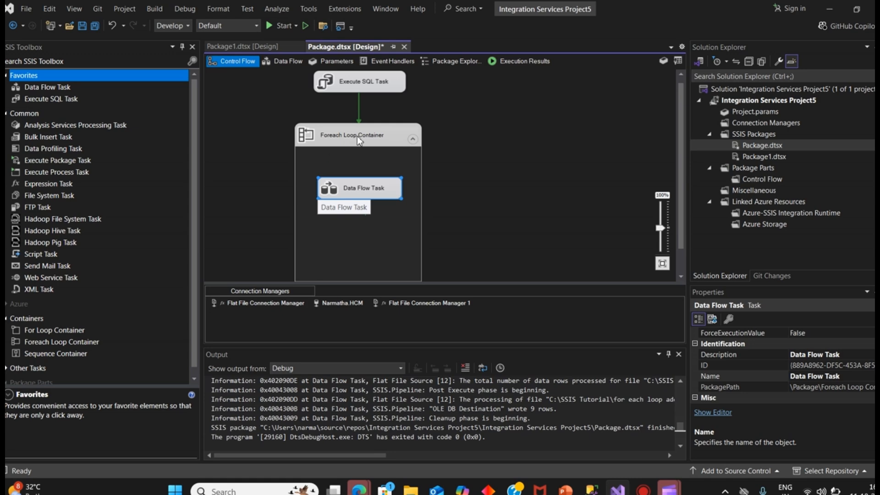
{"action": "double_click", "coordinate": [358, 195]}
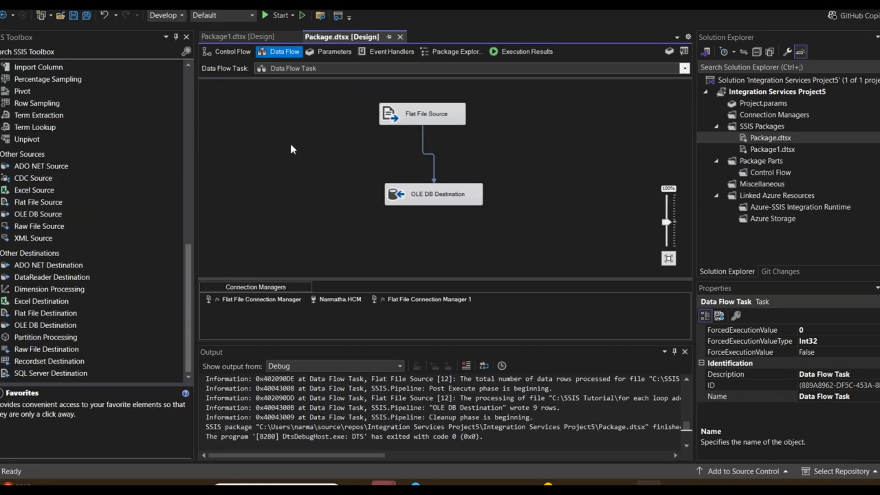
Enable a data viewer on the path between Flat File Source and OLE DB Destination.
{"action": "left_click", "coordinate": [422, 143]}
{"action": "right_click", "coordinate": [423, 143]}
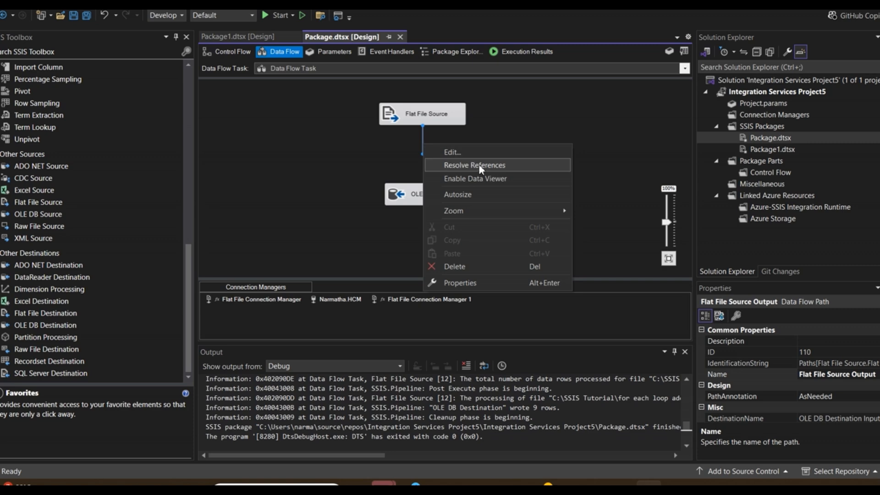
{"action": "left_click", "coordinate": [492, 178]}
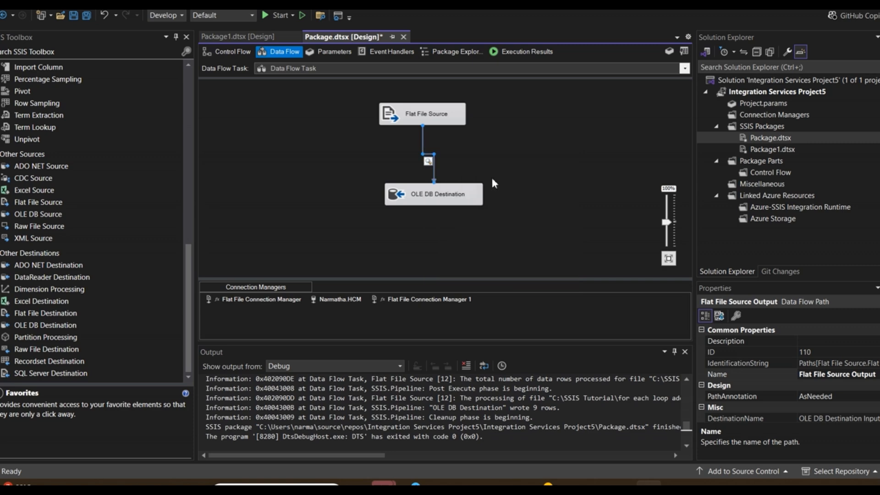
Run the package, advance the data viewer through each file's buffer, and close the viewer.
{"action": "left_click", "coordinate": [279, 16]}
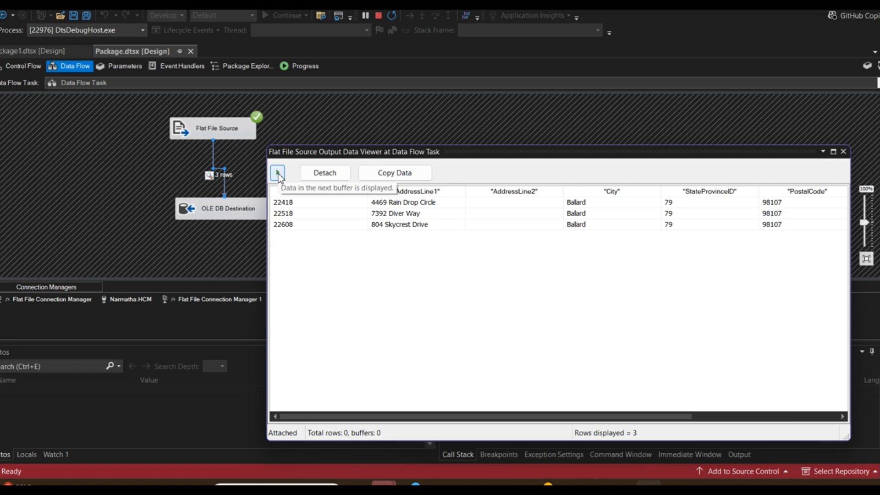
{"action": "left_click", "coordinate": [438, 483]}
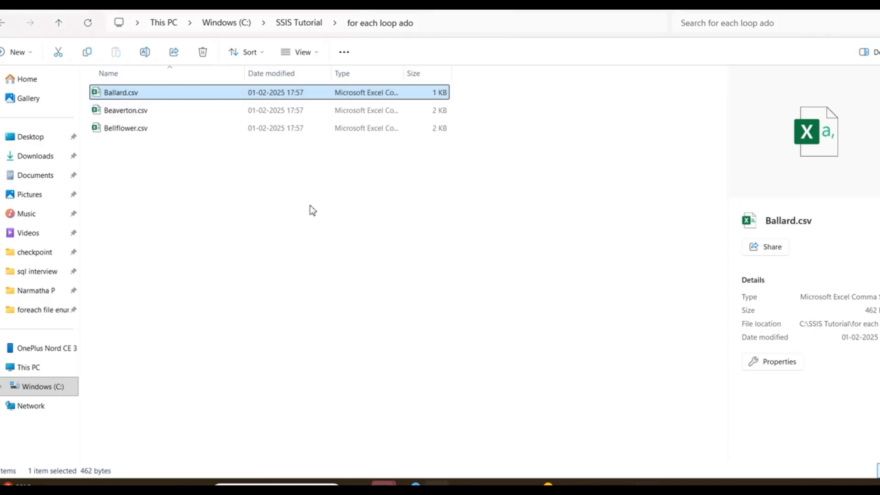
{"action": "key", "text": "alt+Tab"}
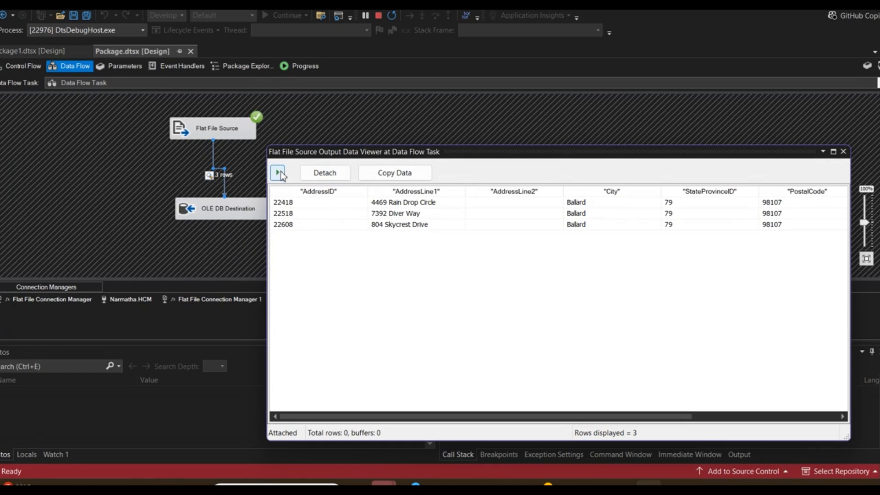
{"action": "left_click", "coordinate": [278, 173]}
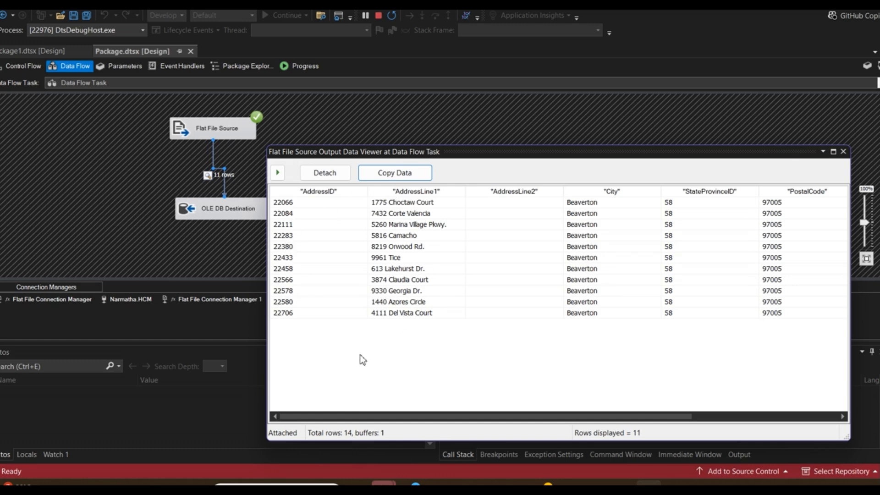
{"action": "left_click", "coordinate": [279, 173]}
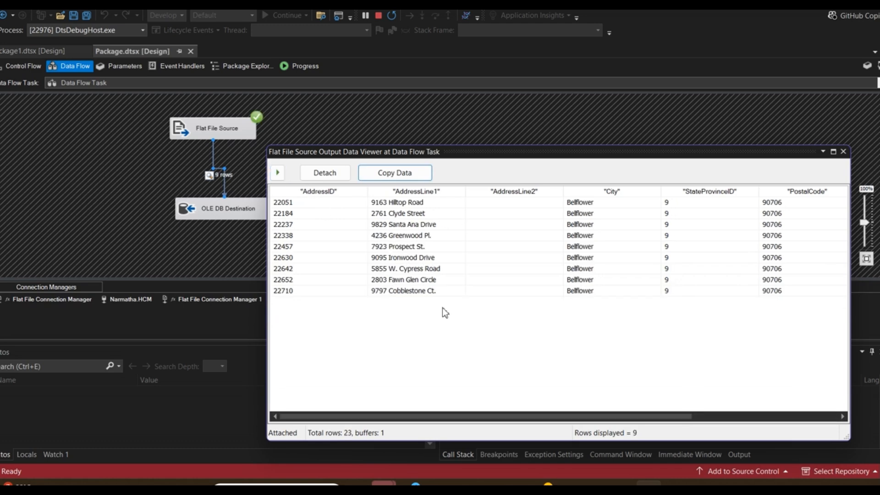
{"action": "left_click", "coordinate": [844, 152]}
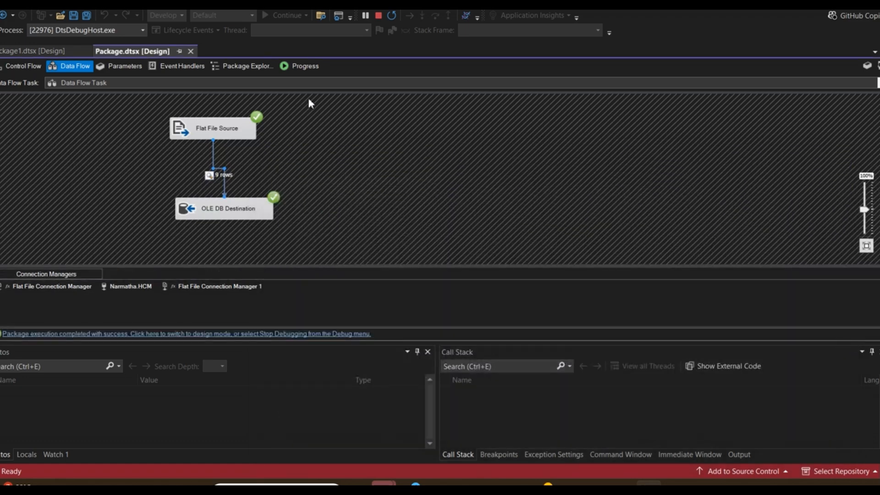
Switch to SQL Server Management Studio to check the testg table's query results, then return to Visual Studio.
{"action": "left_click", "coordinate": [437, 483]}
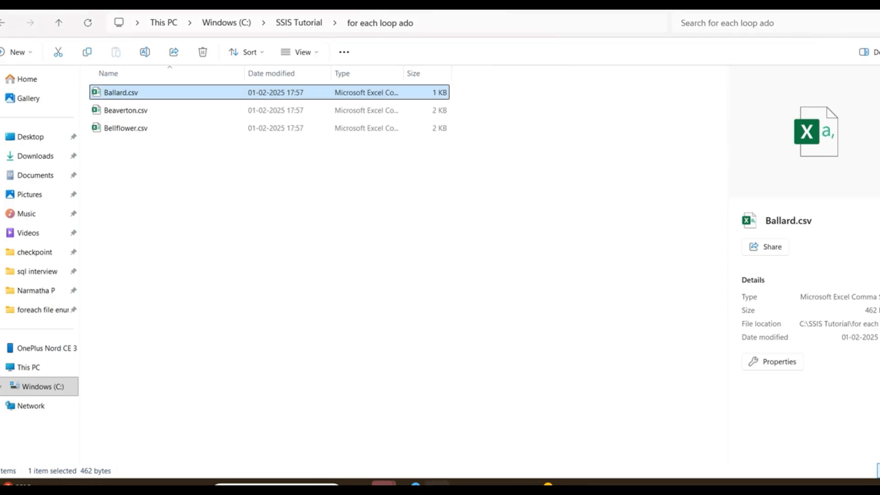
{"action": "mouse_move", "coordinate": [595, 483]}
{"action": "left_click", "coordinate": [622, 484]}
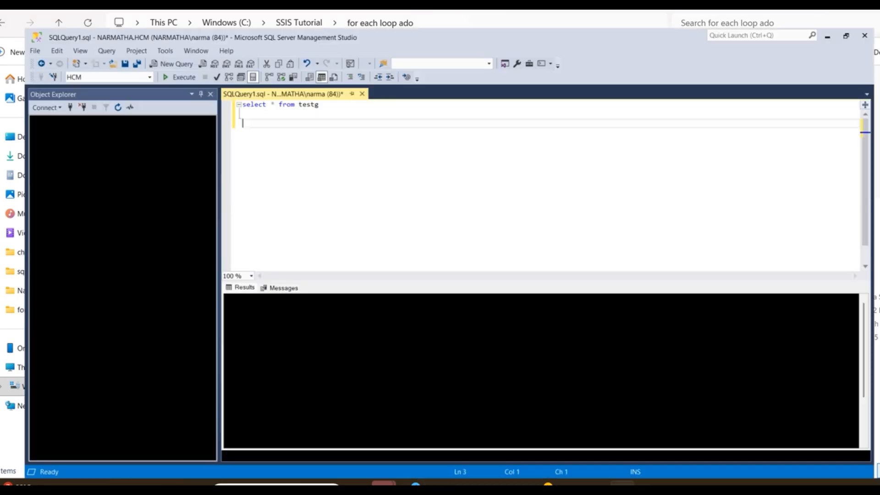
{"action": "left_click", "coordinate": [143, 45]}
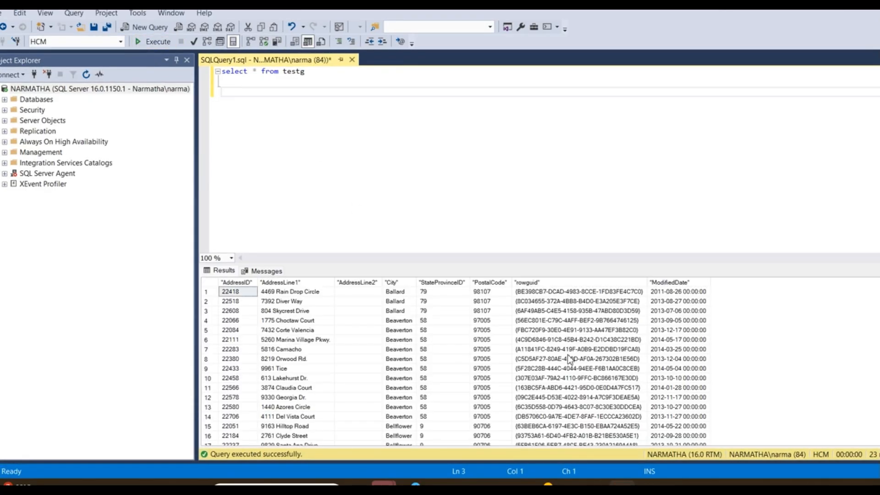
{"action": "key", "text": "alt+Tab"}
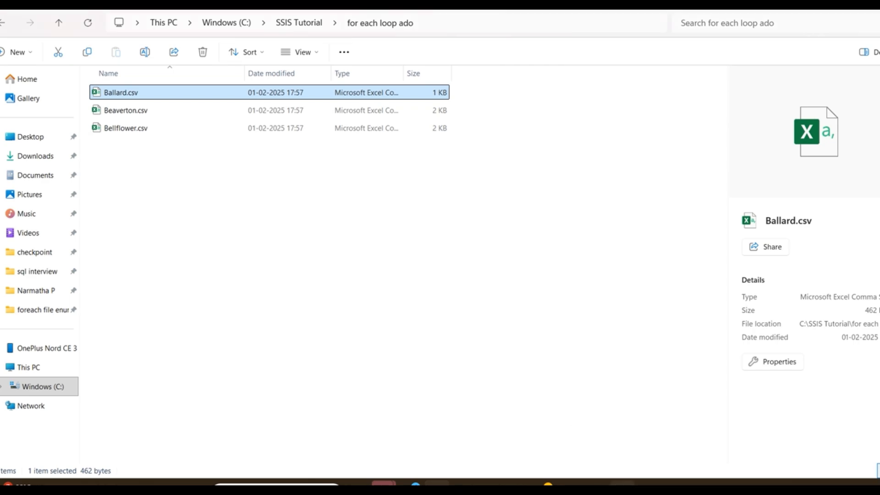
{"action": "left_click", "coordinate": [622, 484]}
{"action": "left_click", "coordinate": [649, 485]}
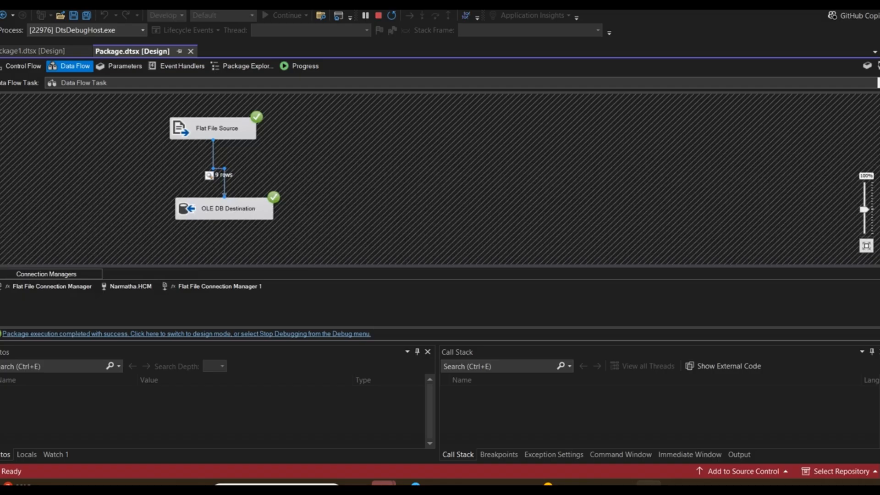
Stop debugging and add a Derived Column transformation to the data flow.
{"action": "left_click", "coordinate": [378, 16]}
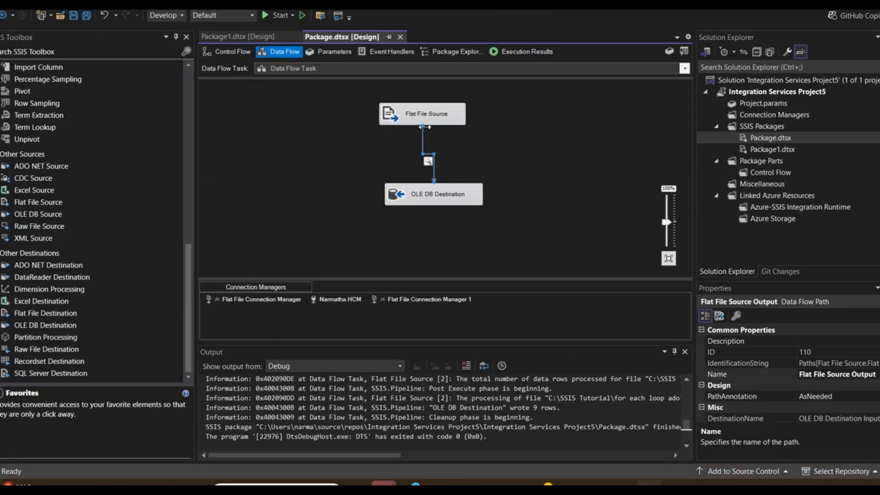
{"action": "left_click", "coordinate": [501, 143]}
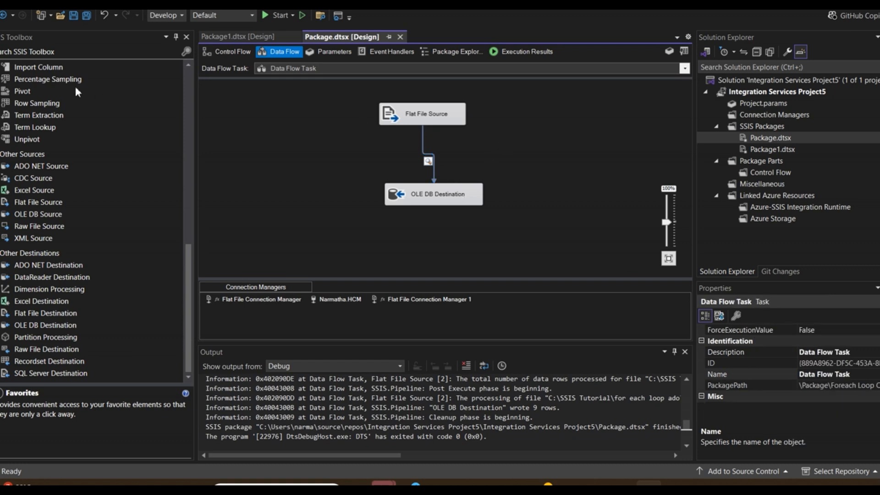
{"action": "left_click", "coordinate": [188, 83]}
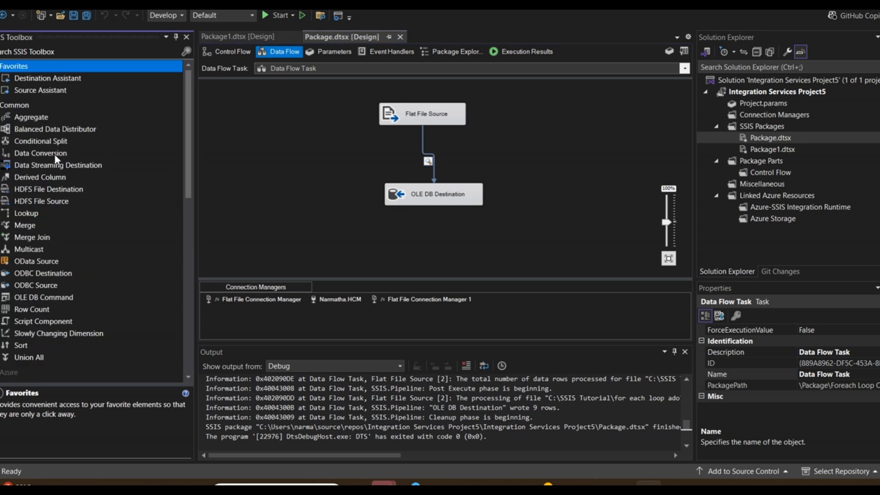
{"action": "left_click_drag", "start_coordinate": [58, 178], "coordinate": [513, 161]}
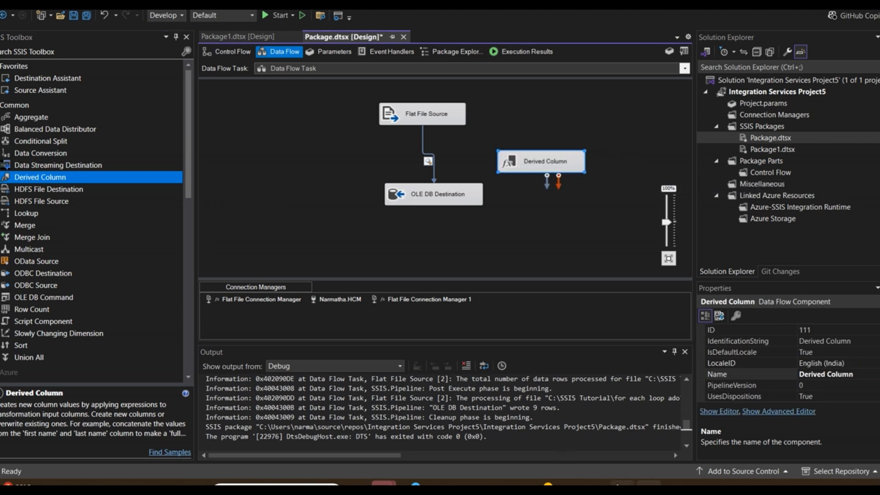
{"action": "left_click", "coordinate": [649, 483]}
{"action": "left_click", "coordinate": [687, 302]}
{"action": "double_click", "coordinate": [541, 160]}
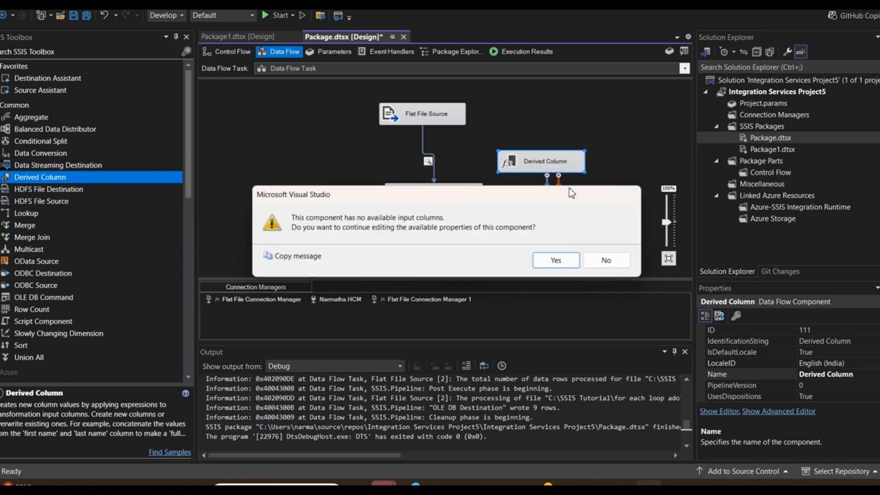
{"action": "left_click", "coordinate": [591, 266]}
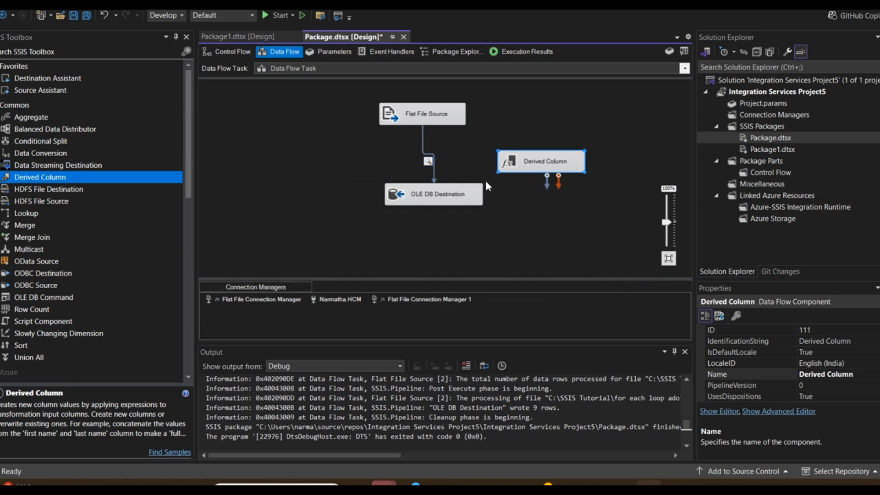
Delete the path from Flat File Source to OLE DB Destination and connect Flat File Source's output to Derived Column.
{"action": "left_click", "coordinate": [423, 147]}
{"action": "key", "text": "Delete"}
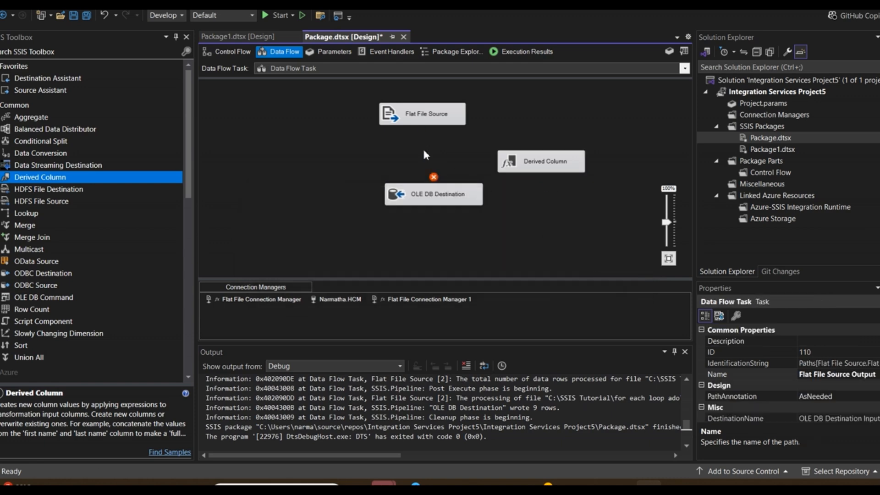
{"action": "left_click", "coordinate": [420, 126]}
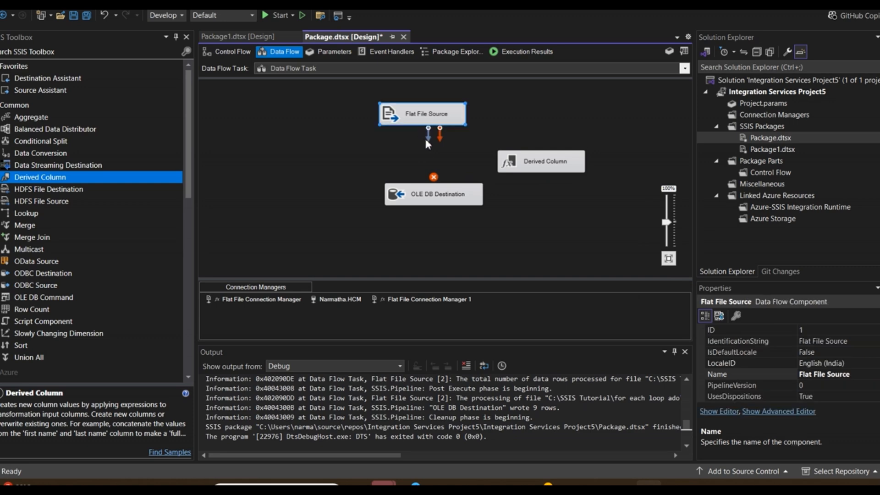
{"action": "left_click_drag", "start_coordinate": [423, 136], "coordinate": [533, 156]}
Open the Derived Column editor and add a new derived column with the ModifiedDate column as its expression.
{"action": "double_click", "coordinate": [532, 158]}
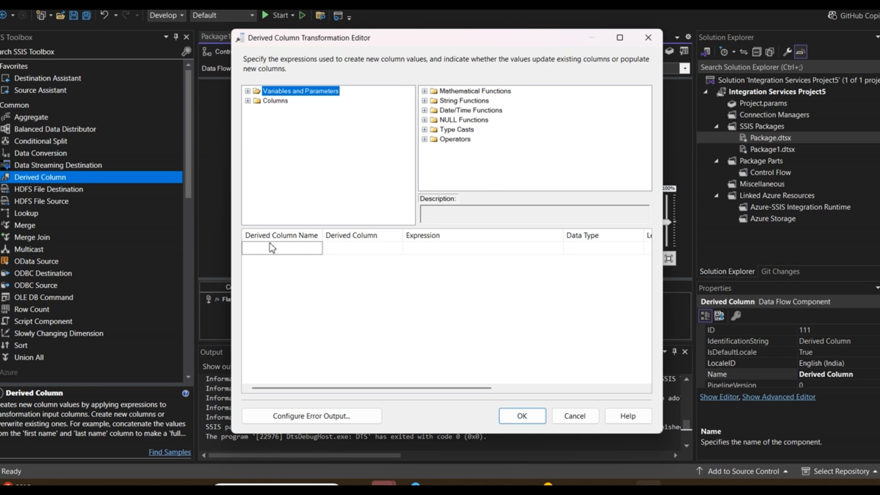
{"action": "left_click", "coordinate": [269, 248]}
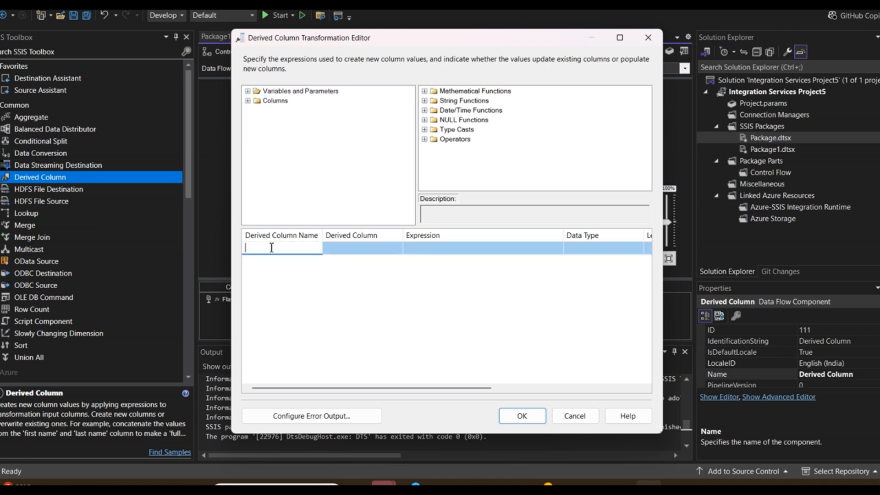
{"action": "left_click", "coordinate": [248, 100]}
{"action": "left_click_drag", "start_coordinate": [291, 178], "coordinate": [274, 253]}
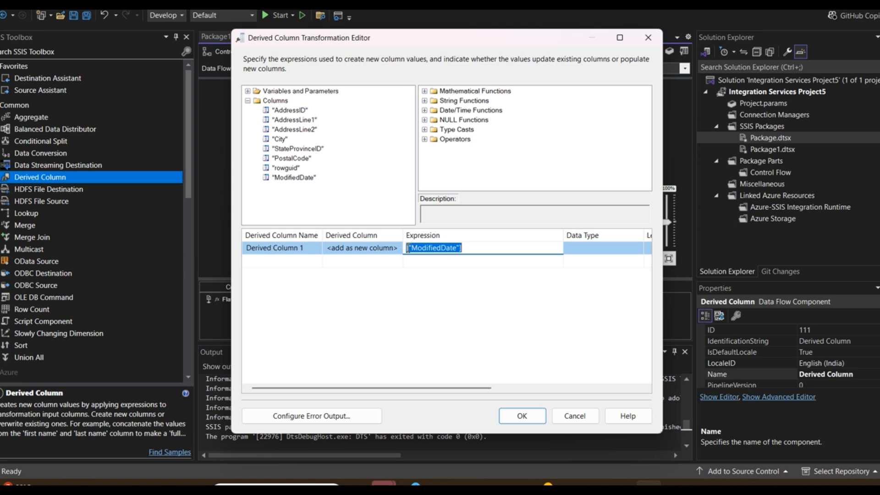
Wrap the ModifiedDate expression in a (DT_DBDATE) type cast and confirm the Derived Column editor.
{"action": "left_click", "coordinate": [407, 248]}
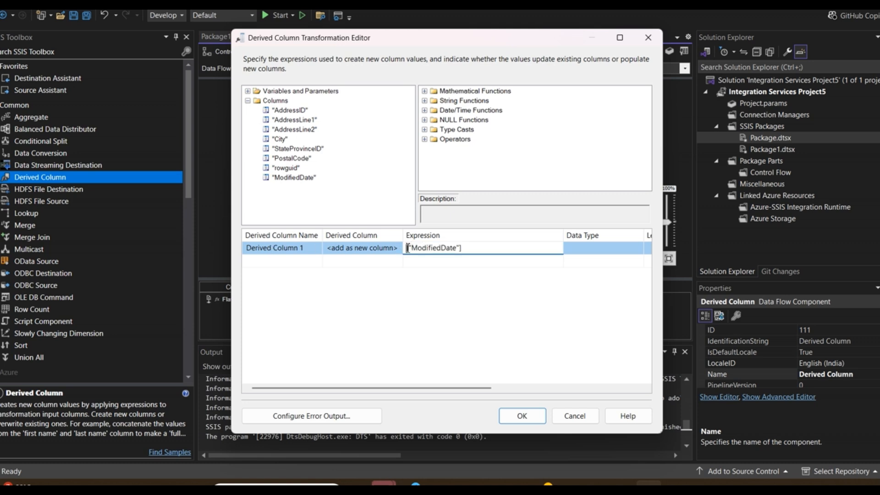
{"action": "double_click", "coordinate": [432, 111]}
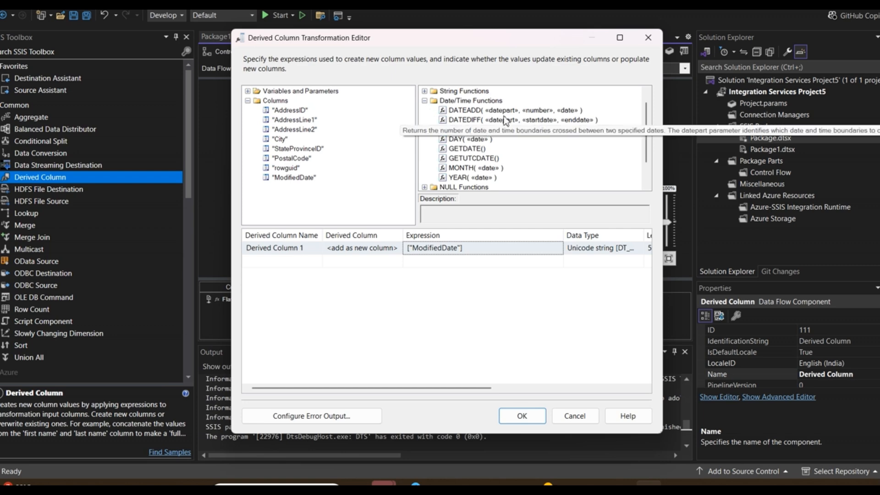
{"action": "left_click", "coordinate": [424, 101]}
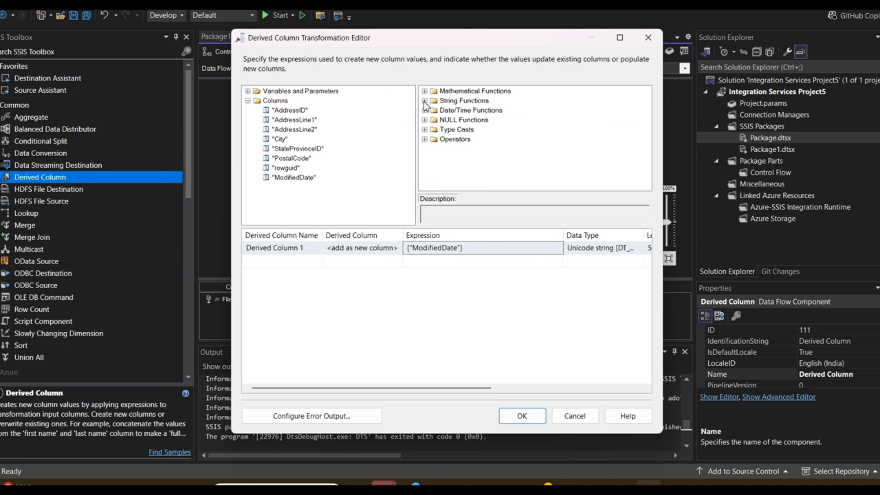
{"action": "left_click", "coordinate": [424, 129]}
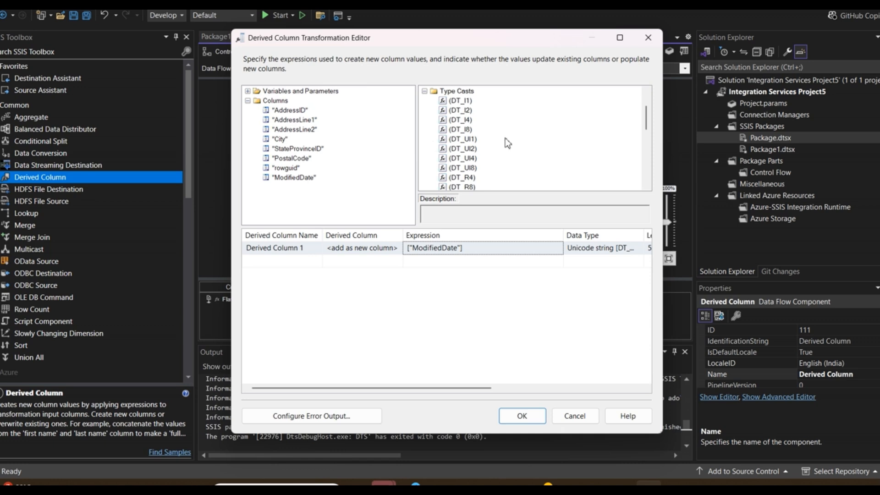
{"action": "left_click", "coordinate": [646, 172]}
{"action": "left_click", "coordinate": [646, 173]}
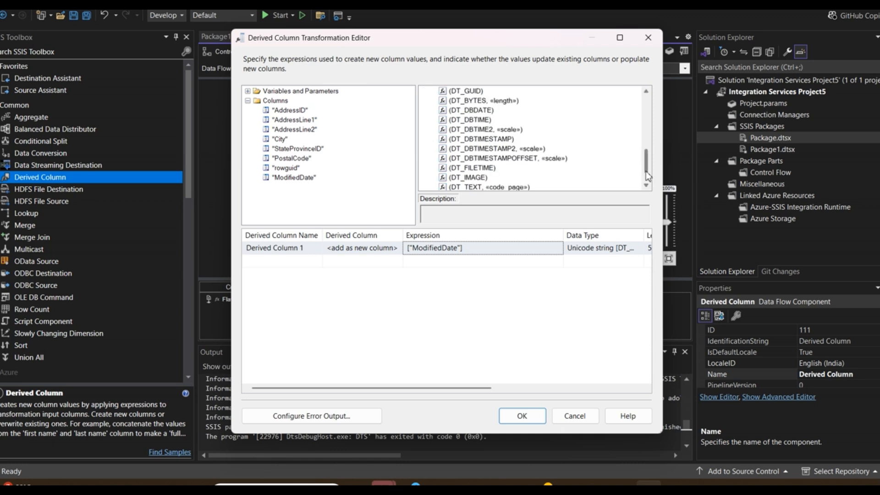
{"action": "left_click", "coordinate": [467, 111]}
{"action": "left_click_drag", "start_coordinate": [466, 110], "coordinate": [408, 253]}
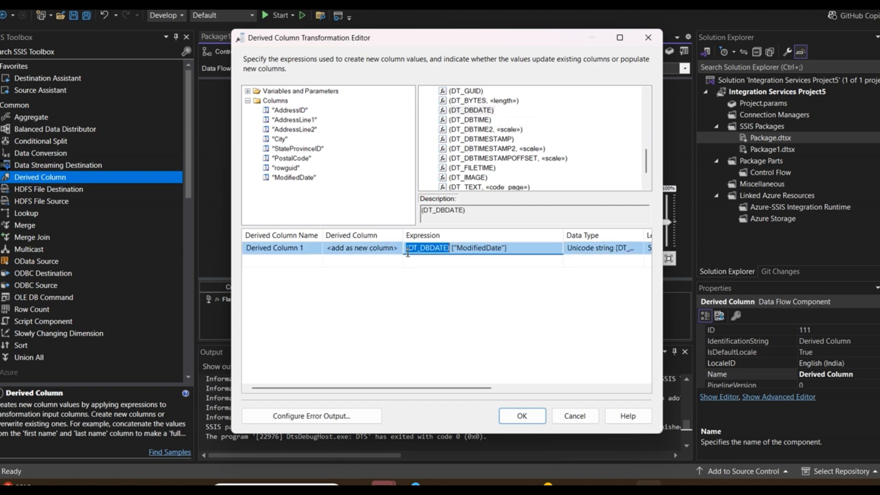
{"action": "left_click", "coordinate": [523, 415]}
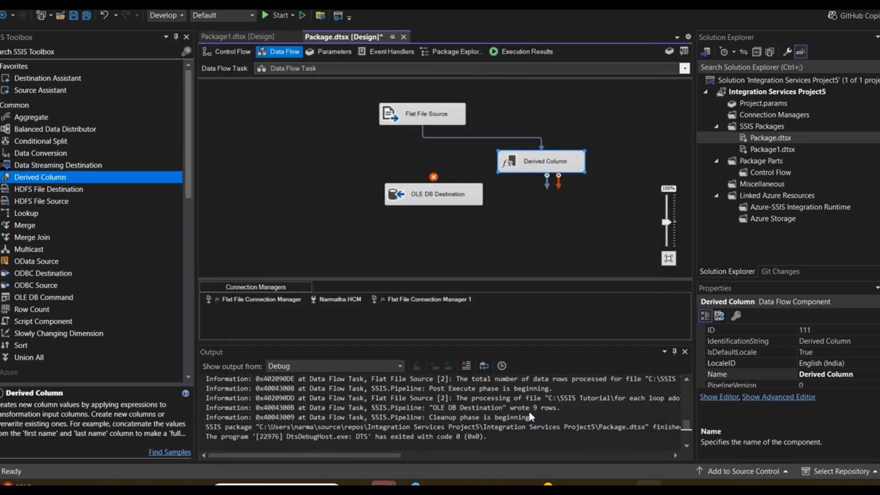
Move OLE DB Destination lower and connect Derived Column's output to it.
{"action": "left_click_drag", "start_coordinate": [440, 194], "coordinate": [439, 235]}
{"action": "left_click", "coordinate": [535, 156]}
{"action": "left_click_drag", "start_coordinate": [546, 173], "coordinate": [424, 242]}
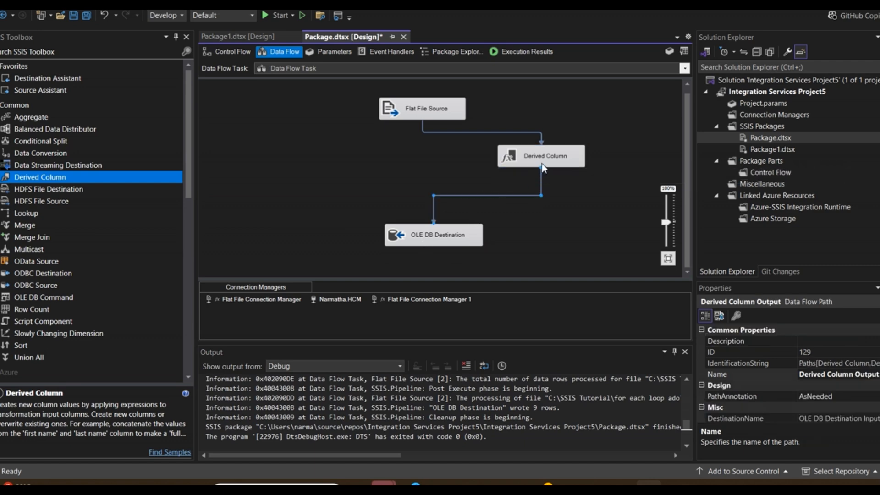
Enable a data viewer on the path from Derived Column to OLE DB Destination.
{"action": "right_click", "coordinate": [514, 195]}
{"action": "left_click", "coordinate": [500, 194]}
{"action": "left_click", "coordinate": [500, 195]}
{"action": "right_click", "coordinate": [498, 194]}
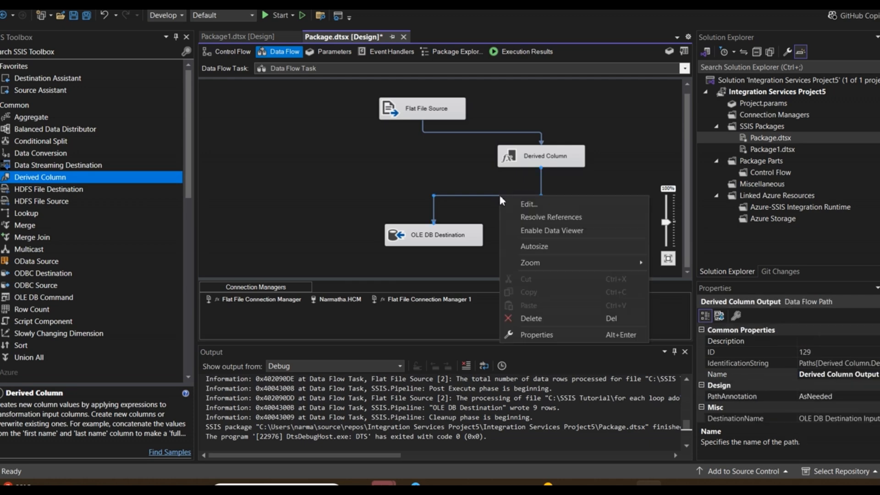
{"action": "left_click", "coordinate": [551, 231]}
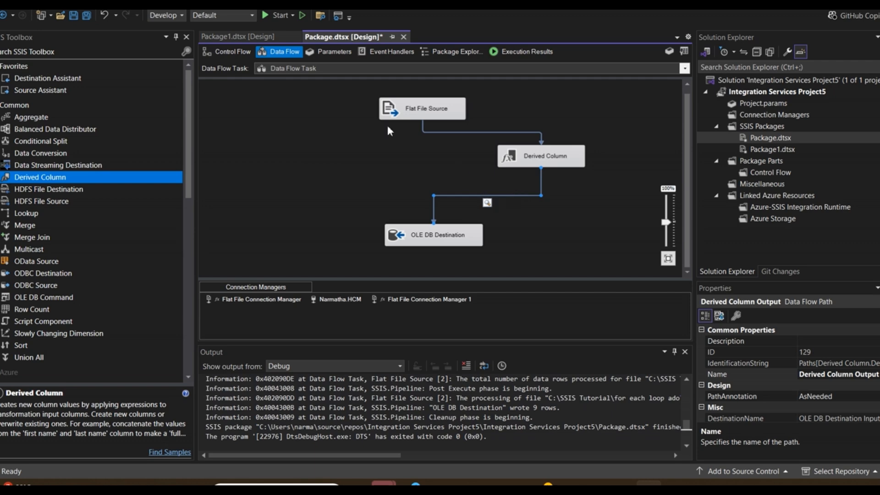
Start the package and examine the data viewer rows, widening the ModifiedDate and Derived Column 1 columns.
{"action": "left_click", "coordinate": [268, 15]}
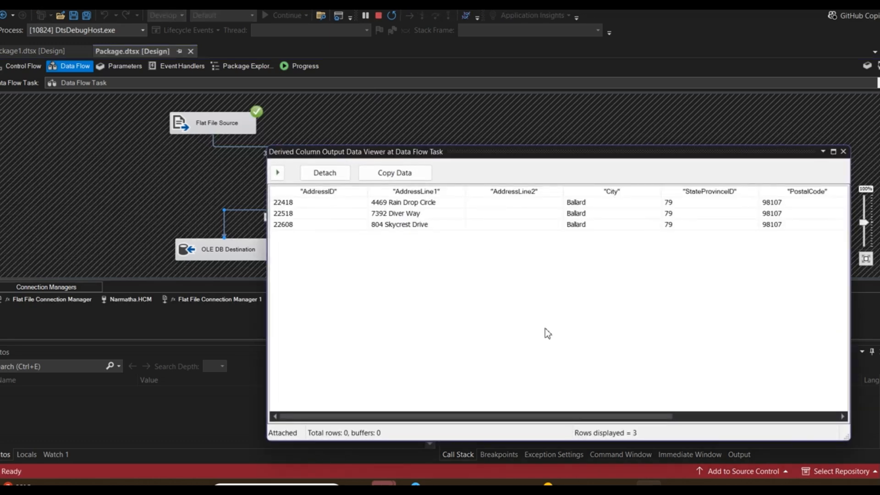
{"action": "left_click", "coordinate": [755, 417]}
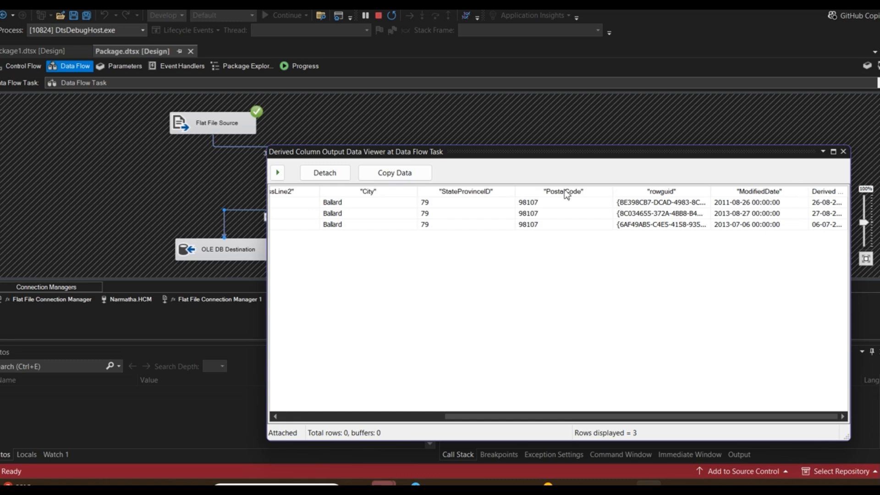
{"action": "left_click_drag", "start_coordinate": [314, 155], "coordinate": [173, 139]}
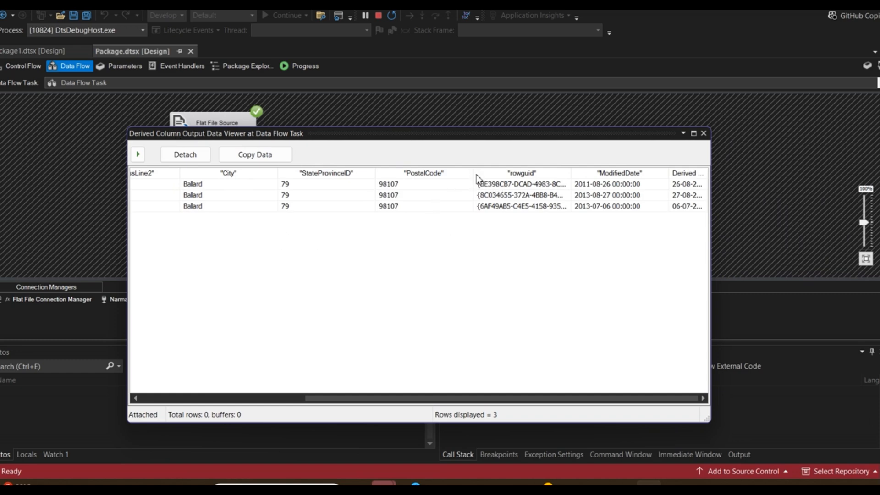
{"action": "left_click_drag", "start_coordinate": [475, 173], "coordinate": [415, 173]}
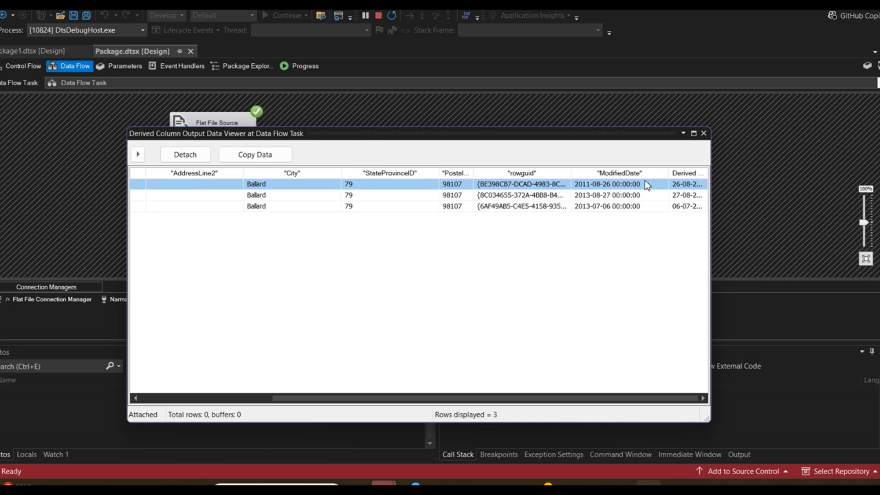
{"action": "left_click_drag", "start_coordinate": [669, 173], "coordinate": [604, 174]}
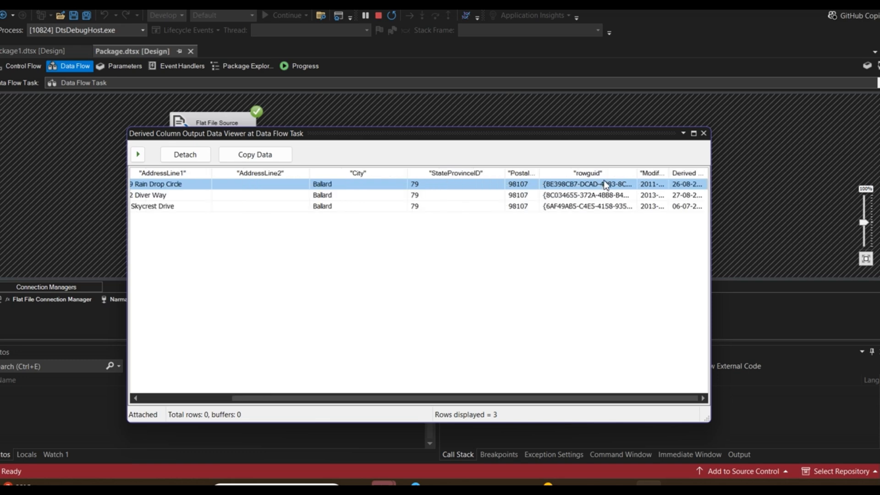
{"action": "left_click_drag", "start_coordinate": [309, 170], "coordinate": [55, 185]}
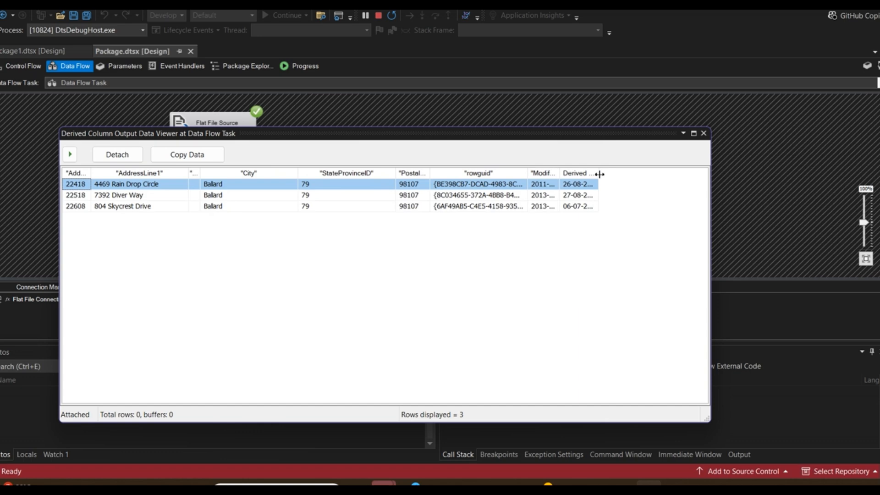
{"action": "left_click_drag", "start_coordinate": [598, 173], "coordinate": [666, 173]}
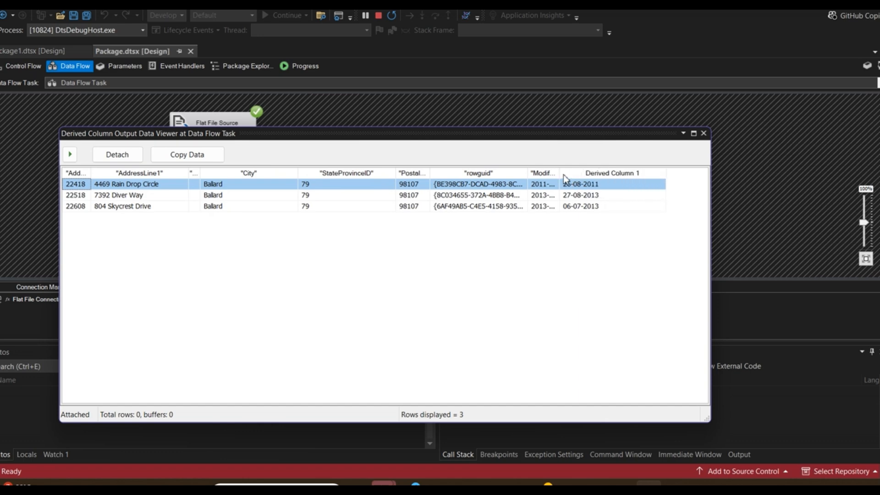
{"action": "left_click_drag", "start_coordinate": [559, 173], "coordinate": [615, 173]}
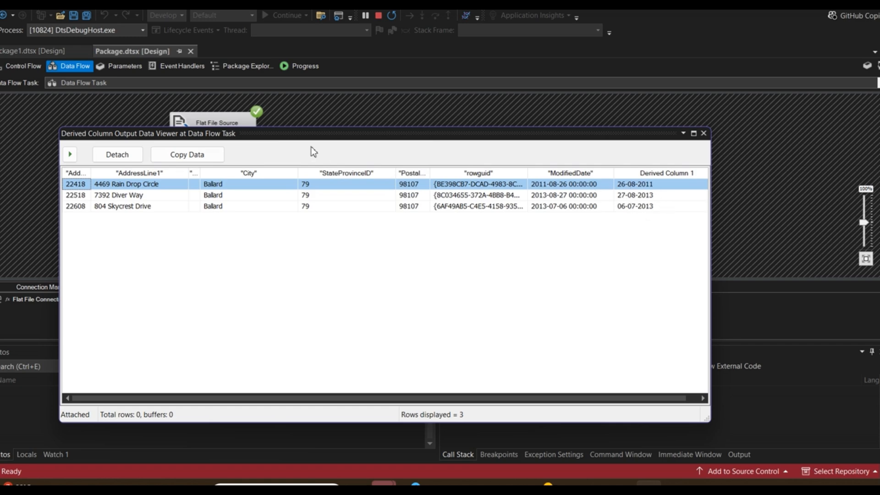
Detach and close the data viewer, then stop debugging.
{"action": "left_click", "coordinate": [118, 158]}
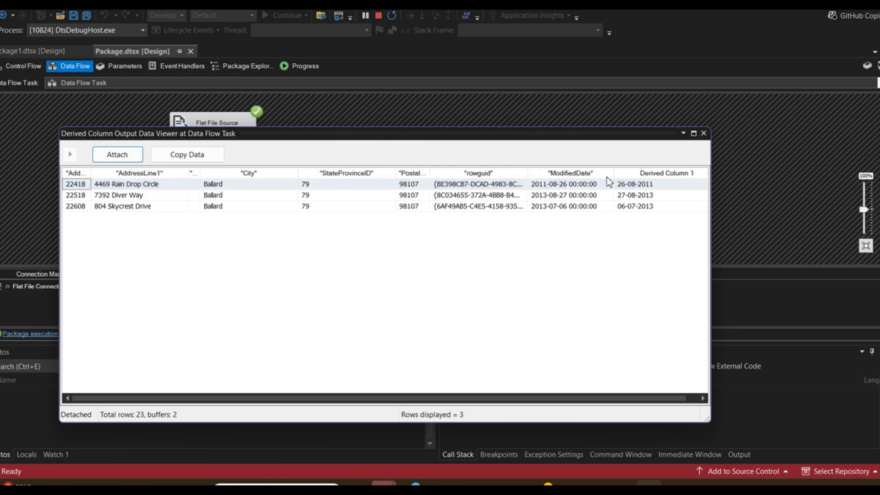
{"action": "left_click", "coordinate": [704, 133]}
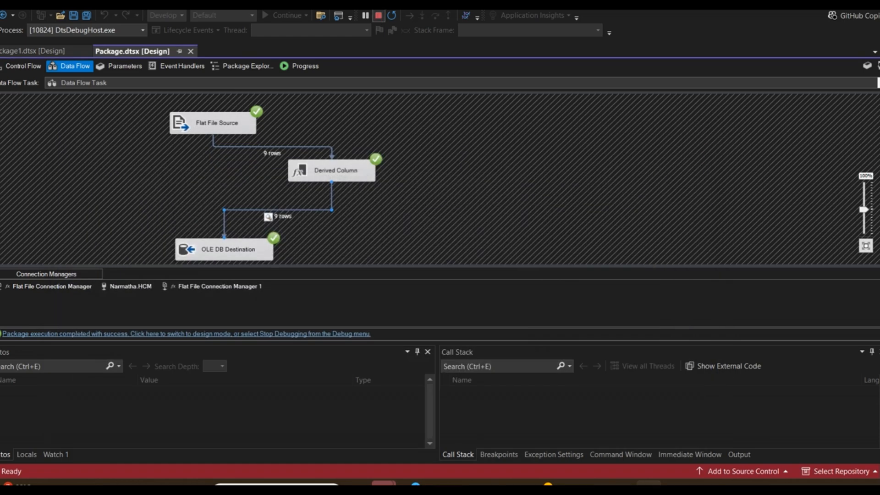
{"action": "left_click", "coordinate": [379, 15]}
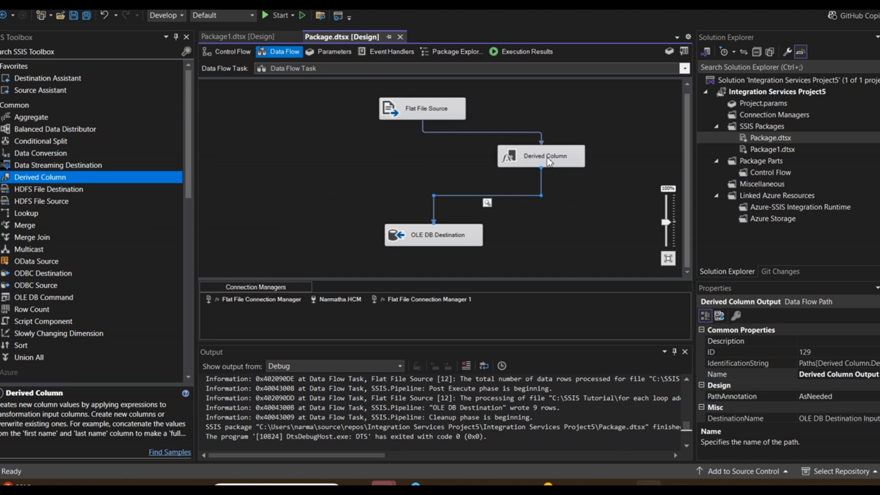
Edit the path's data viewer so it displays only Derived Column 1.
{"action": "double_click", "coordinate": [488, 203]}
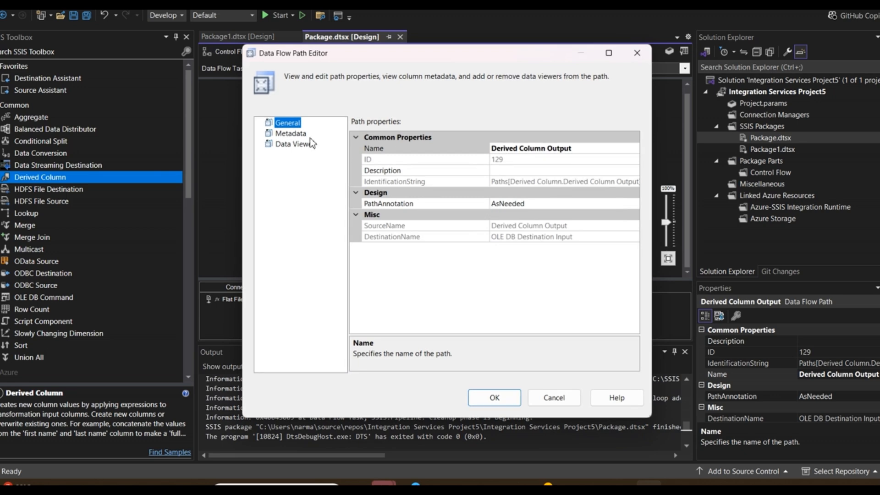
{"action": "left_click", "coordinate": [291, 134]}
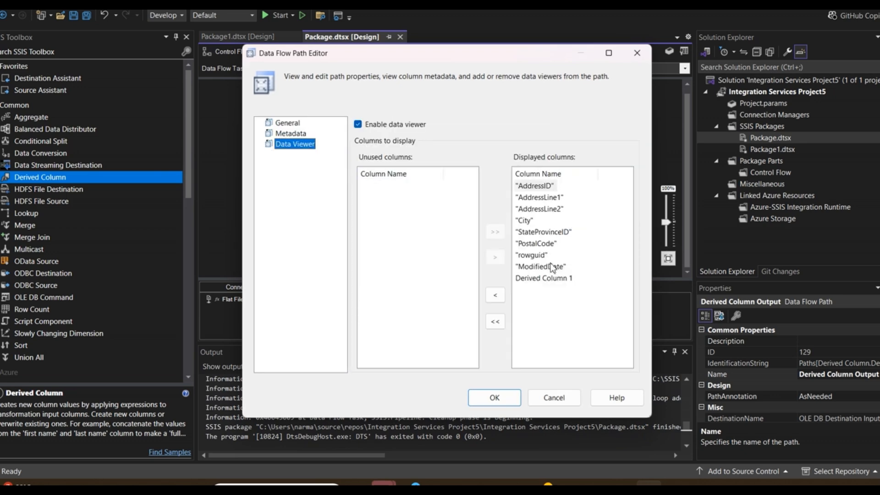
{"action": "left_click", "coordinate": [552, 267], "text": "shift"}
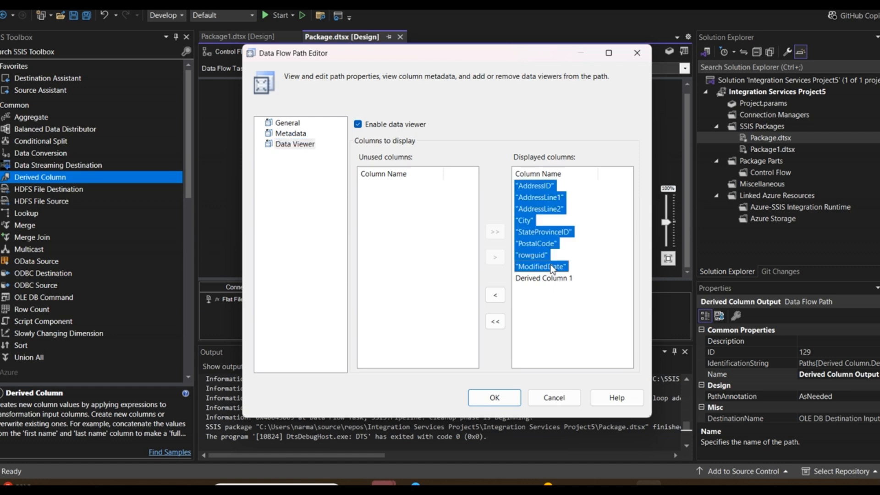
{"action": "left_click", "coordinate": [496, 295]}
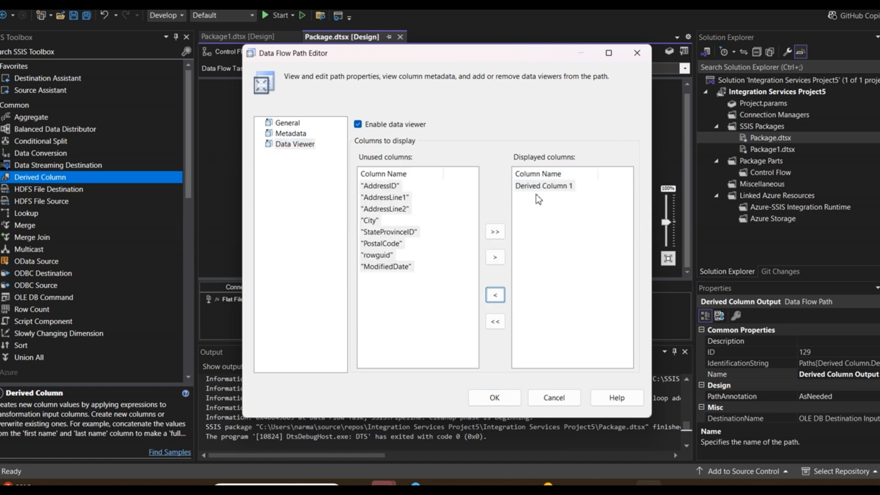
{"action": "left_click", "coordinate": [554, 188]}
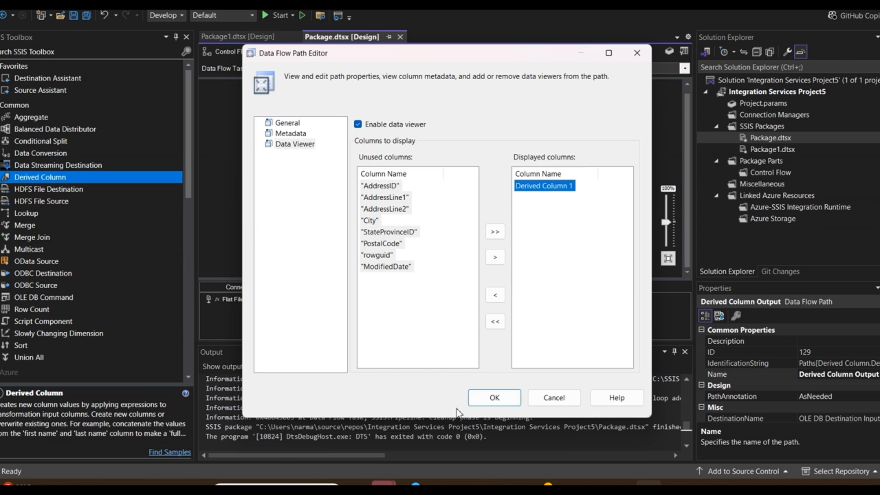
{"action": "left_click", "coordinate": [494, 400]}
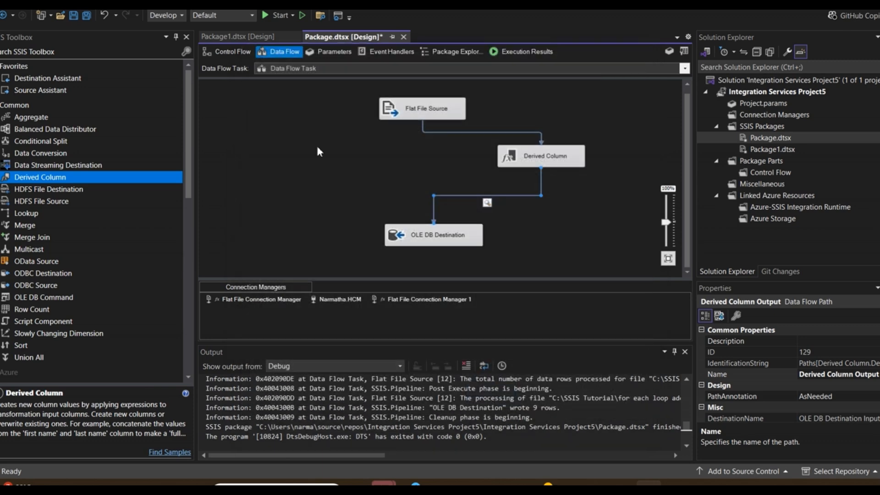
Run the package again, review Derived Column 1 in the data viewer, close it and stop debugging.
{"action": "left_click", "coordinate": [268, 14]}
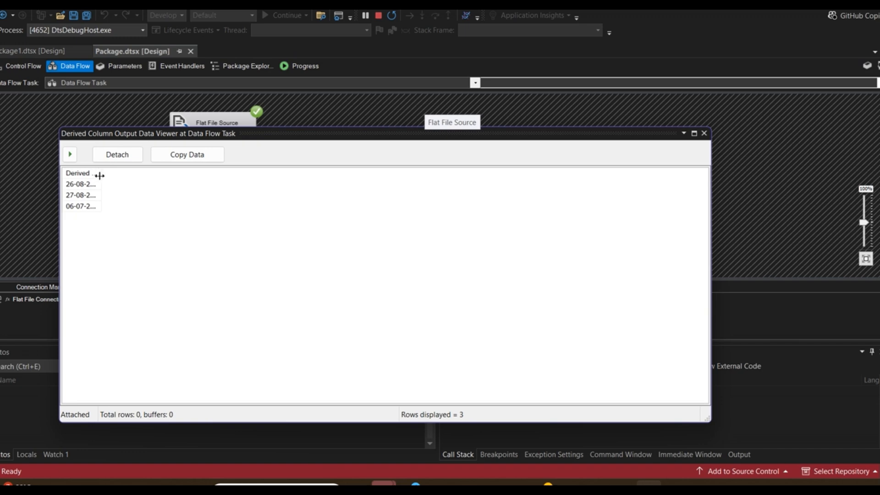
{"action": "left_click_drag", "start_coordinate": [100, 175], "coordinate": [168, 174]}
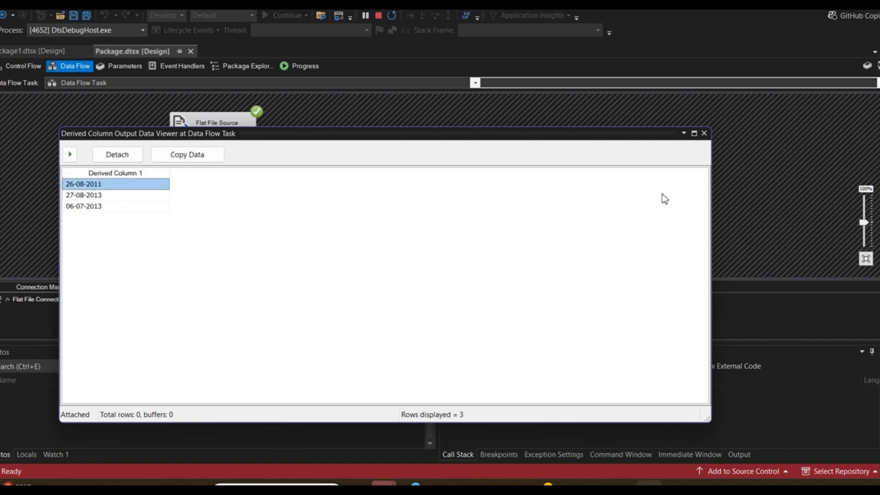
{"action": "left_click", "coordinate": [704, 133]}
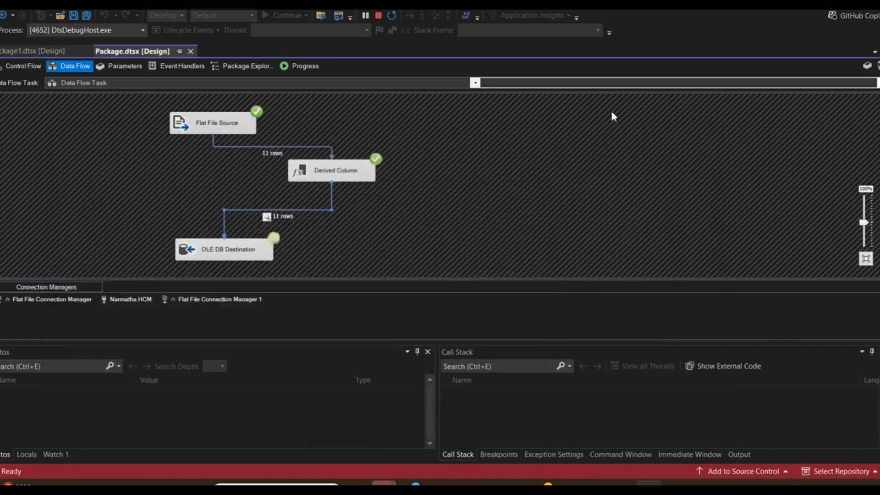
{"action": "left_click", "coordinate": [379, 16]}
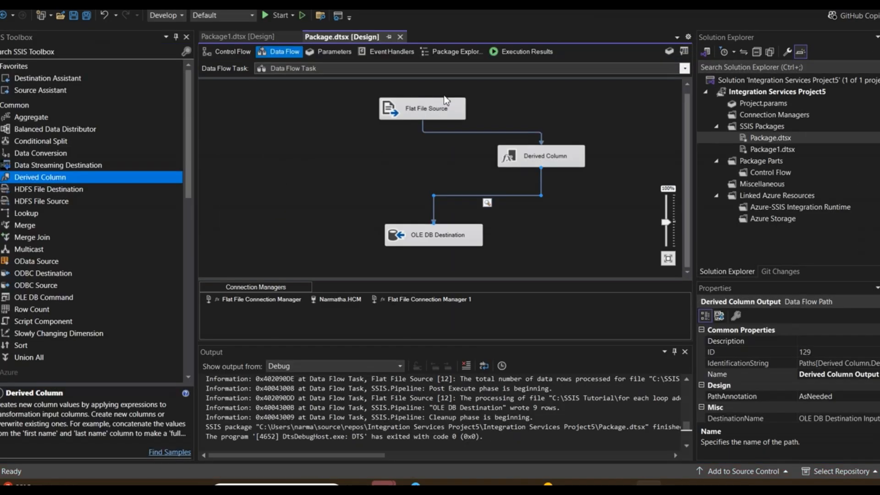